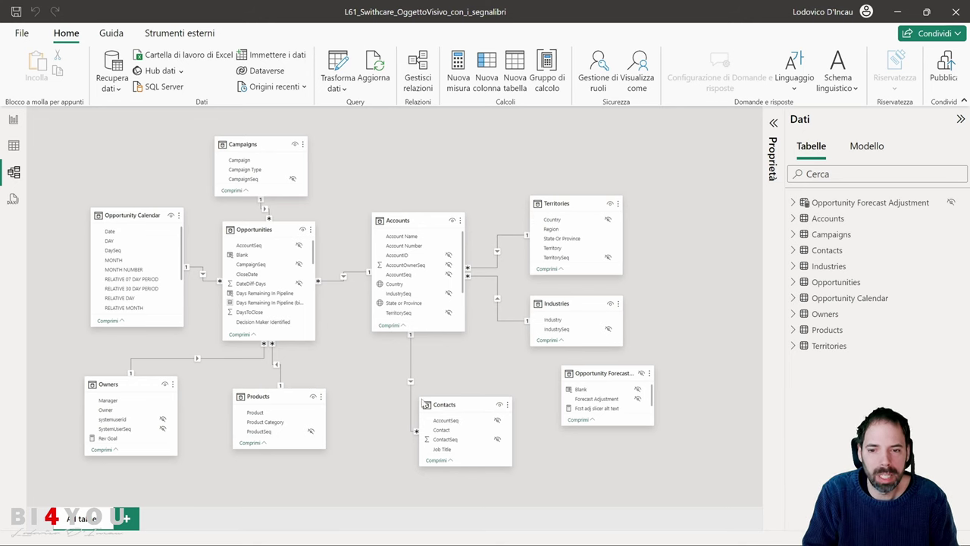
# Add a new empty model layout beside the all-tables diagram.
pyautogui.click(562, 307)
pyautogui.click(507, 357)
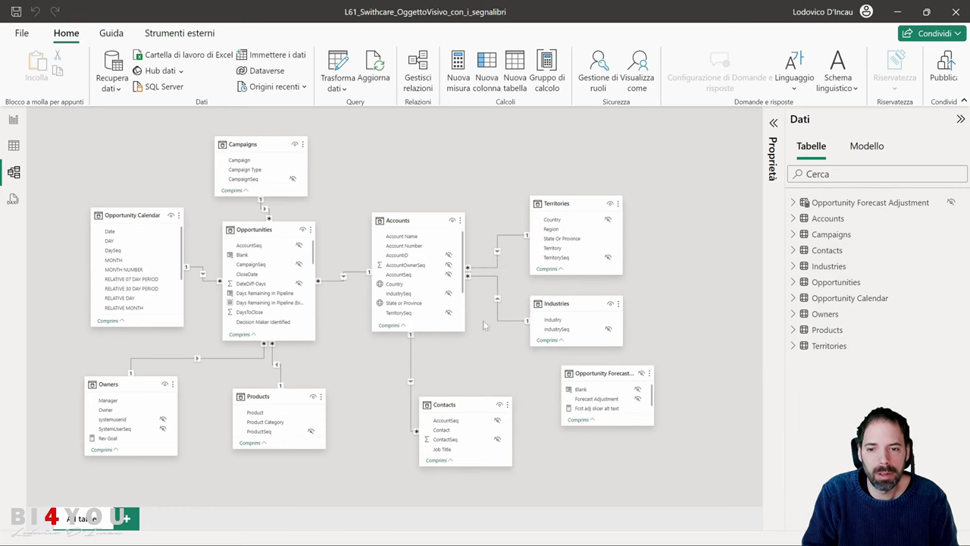
pyautogui.click(124, 518)
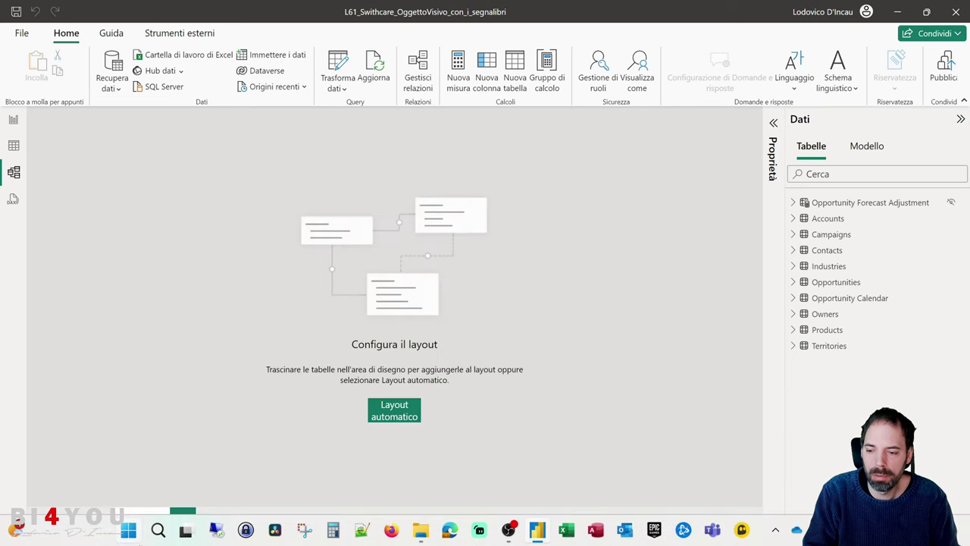
pyautogui.doubleClick(154, 518)
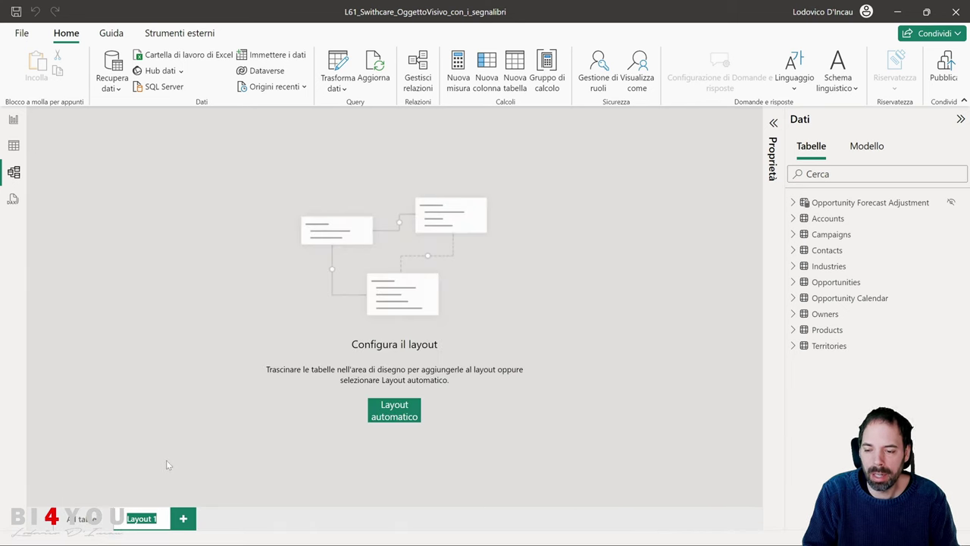
pyautogui.click(81, 519)
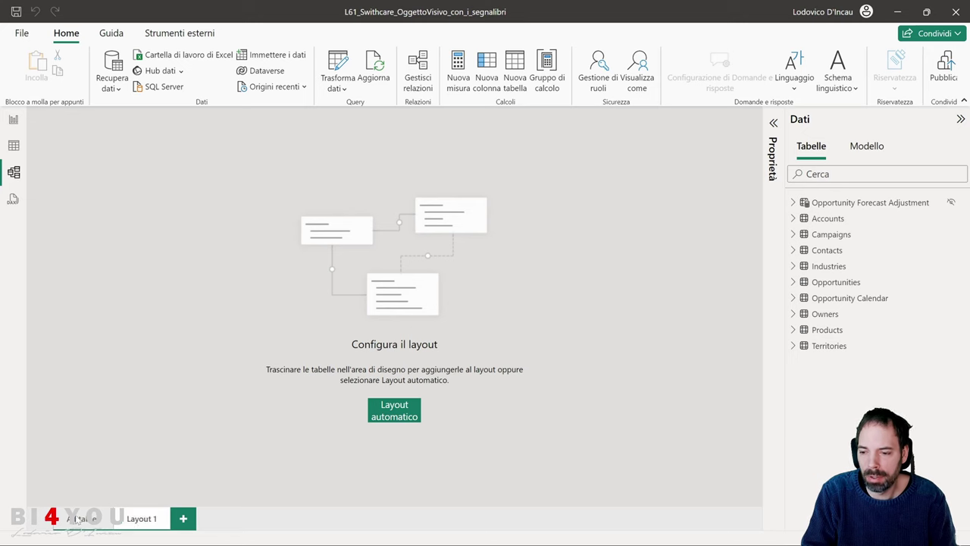
# Rename the Layout 1 tab to 'Acccounts'.
pyautogui.doubleClick(141, 518)
pyautogui.write('Accounts')
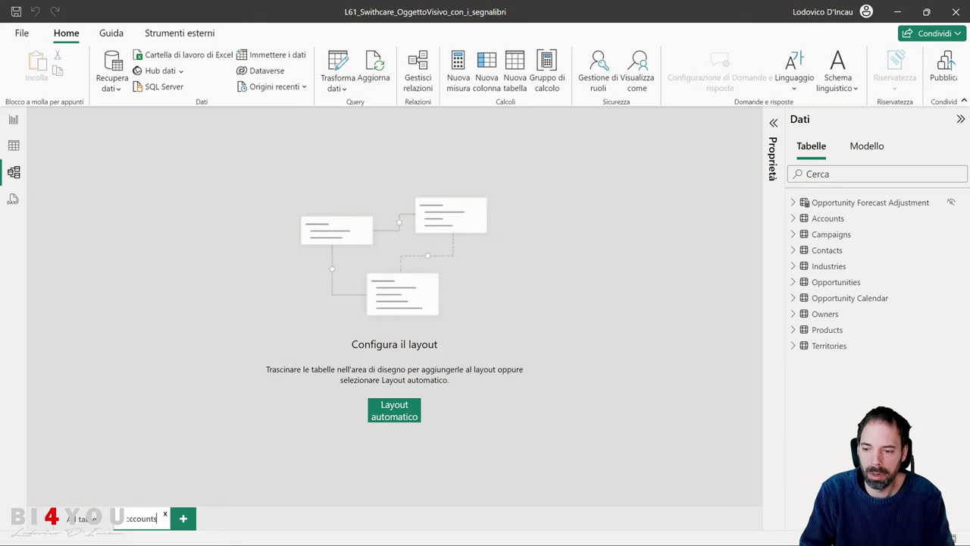
pyautogui.press('Return')
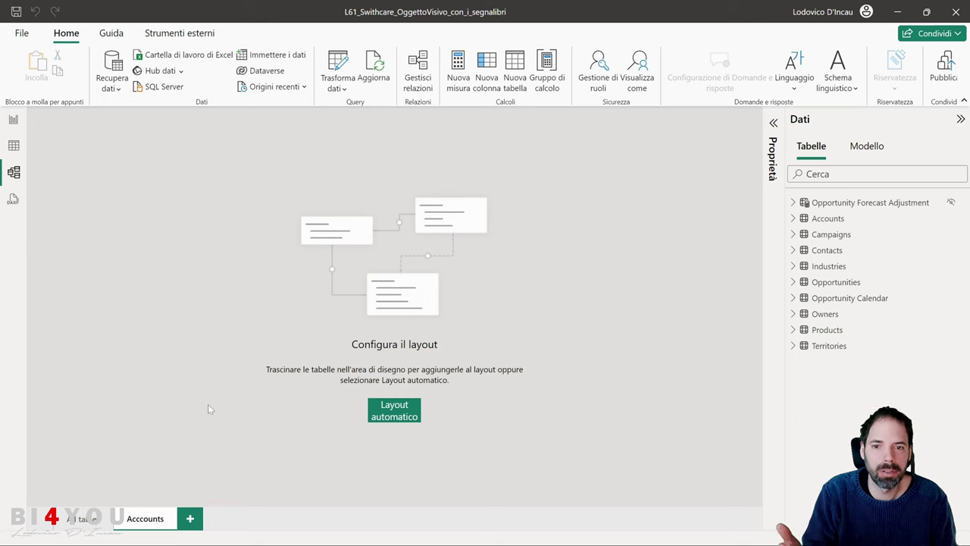
pyautogui.click(82, 518)
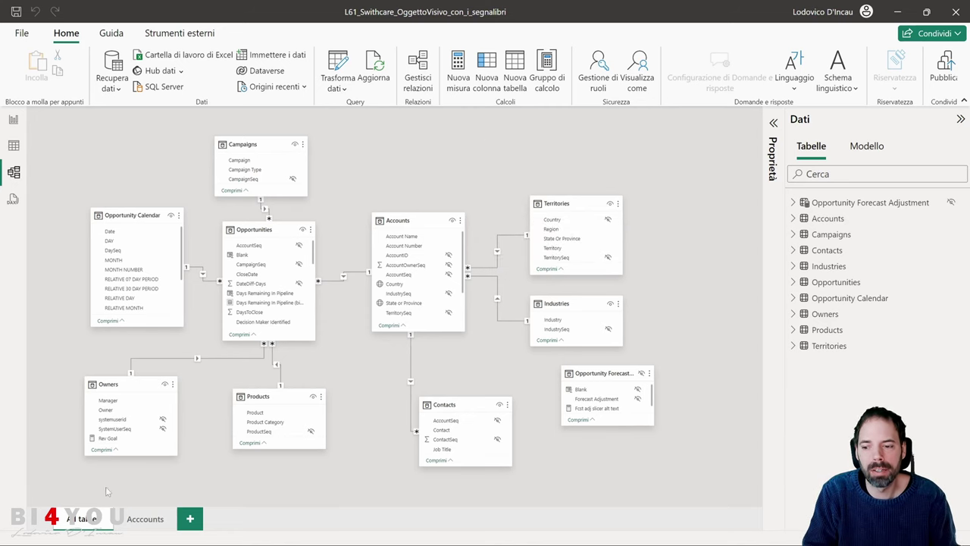
# Place the Accounts and Territories tables on the Acccounts layout.
pyautogui.click(145, 519)
pyautogui.moveTo(820, 219); pyautogui.dragTo(392, 230)
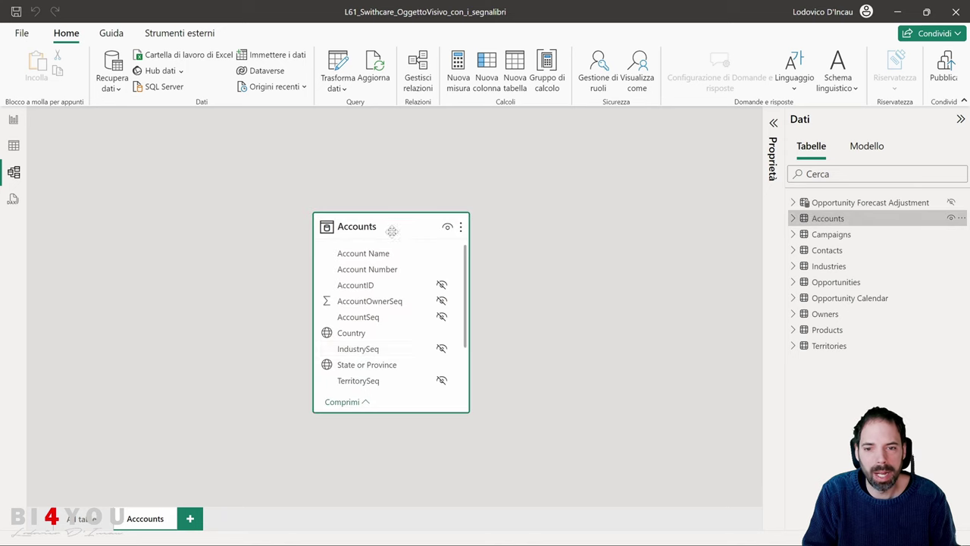
pyautogui.moveTo(830, 347); pyautogui.dragTo(607, 241)
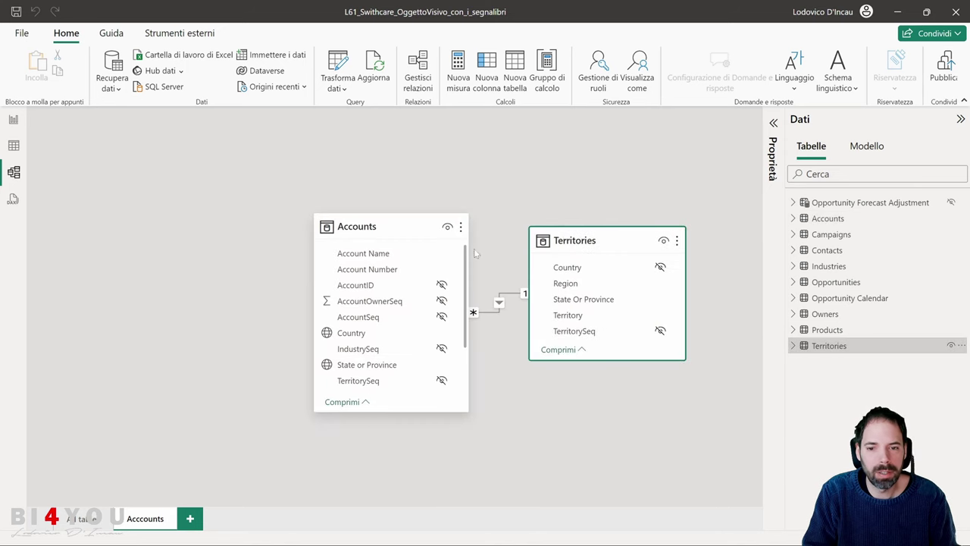
pyautogui.moveTo(376, 232); pyautogui.dragTo(237, 203)
pyautogui.moveTo(611, 239); pyautogui.dragTo(529, 171)
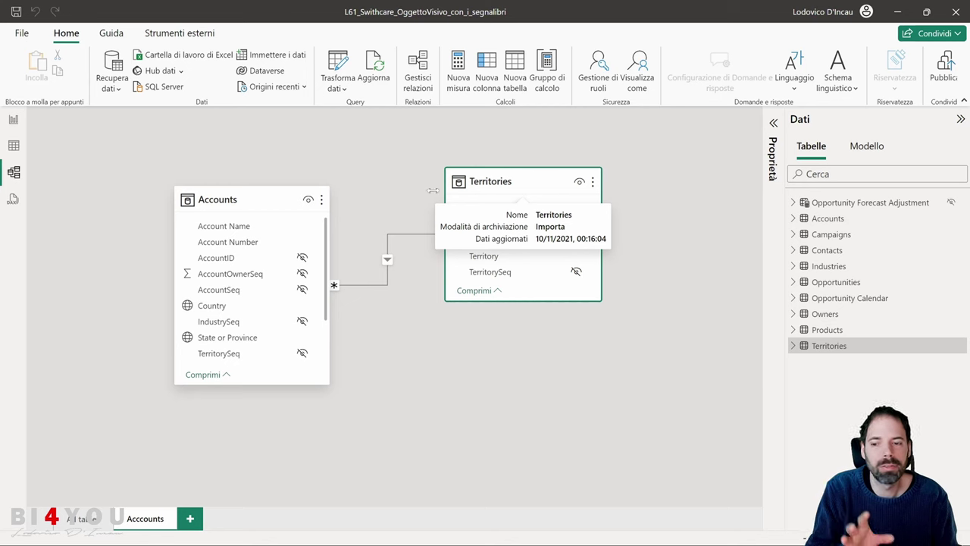
pyautogui.click(83, 519)
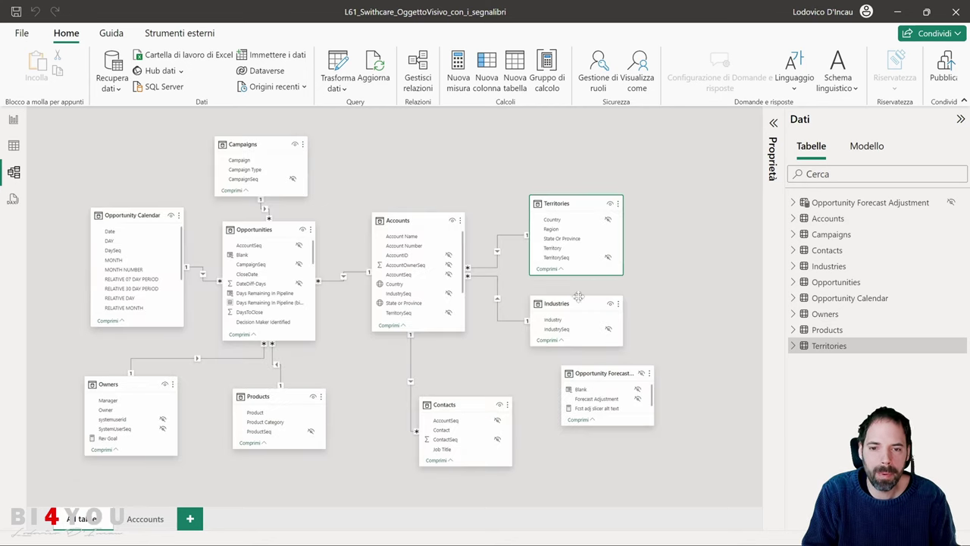
# Add the Industries and Contacts tables to the Acccounts layout.
pyautogui.click(145, 519)
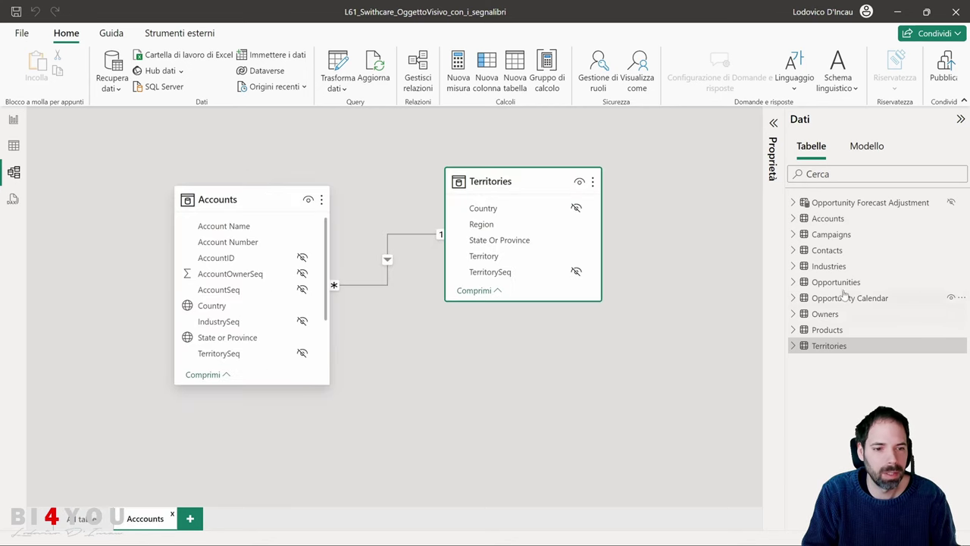
pyautogui.moveTo(829, 266); pyautogui.dragTo(566, 392)
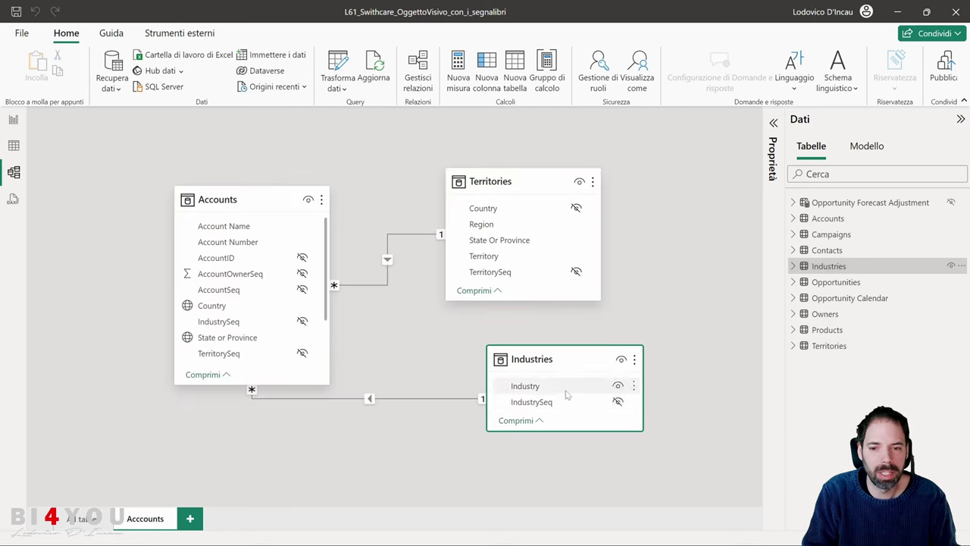
pyautogui.click(80, 519)
pyautogui.click(138, 518)
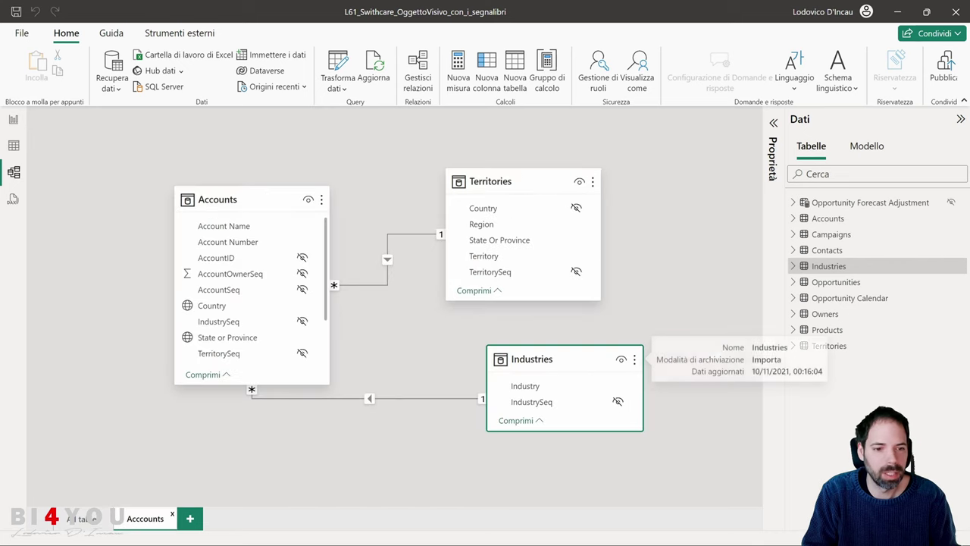
pyautogui.moveTo(829, 250); pyautogui.dragTo(250, 394)
# Arrange the cards with Contacts beside Accounts, Territories and Industries to the right.
pyautogui.moveTo(264, 199); pyautogui.dragTo(331, 187)
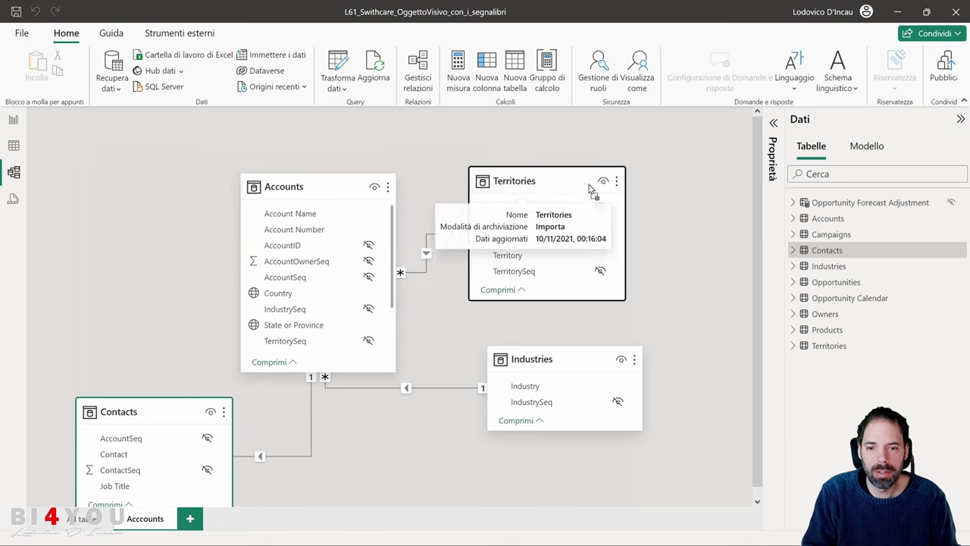
pyautogui.moveTo(585, 190); pyautogui.dragTo(656, 190)
pyautogui.moveTo(568, 363); pyautogui.dragTo(591, 355)
pyautogui.moveTo(104, 407); pyautogui.dragTo(104, 259)
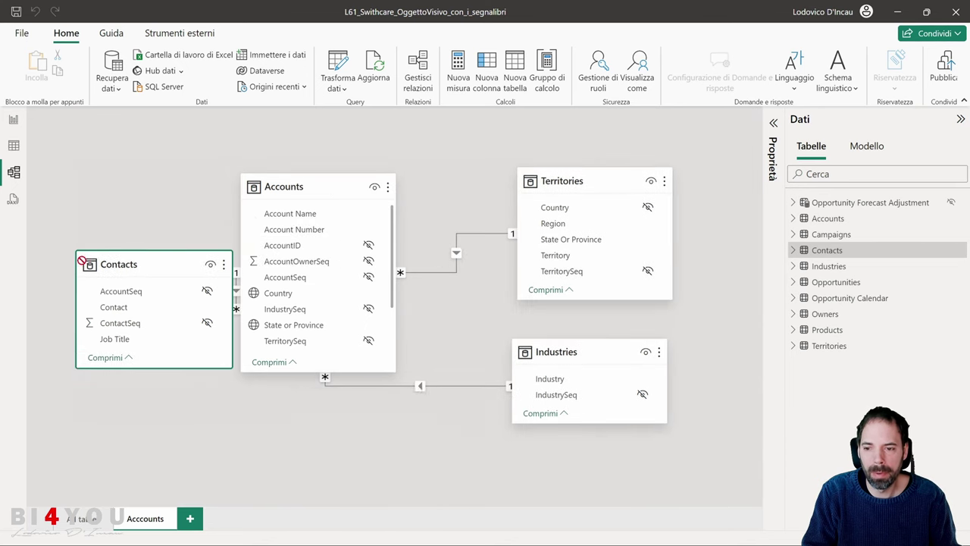
pyautogui.moveTo(319, 187); pyautogui.dragTo(368, 185)
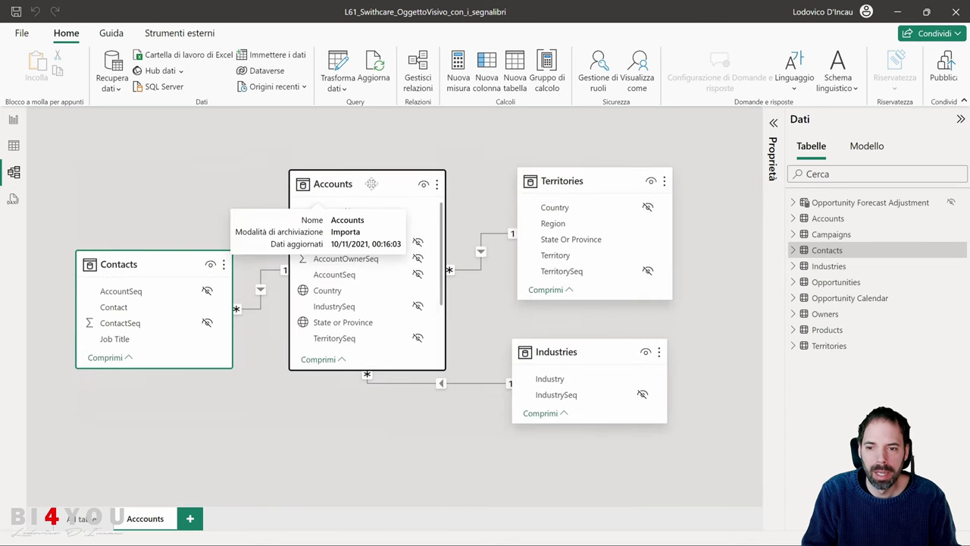
pyautogui.click(400, 455)
pyautogui.click(83, 521)
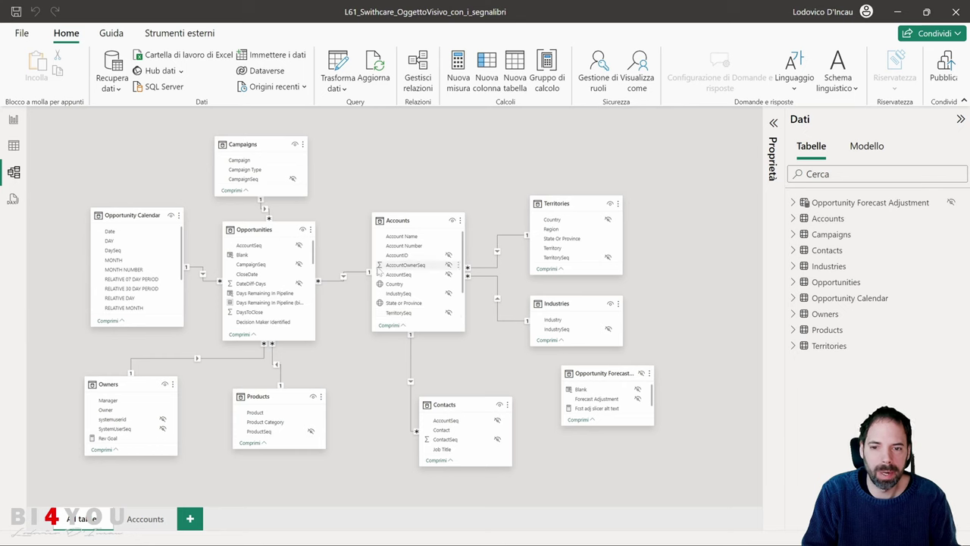
# Change the Contacts–Accounts relationship's cross-filter direction to Entrambi (both directions).
pyautogui.click(145, 519)
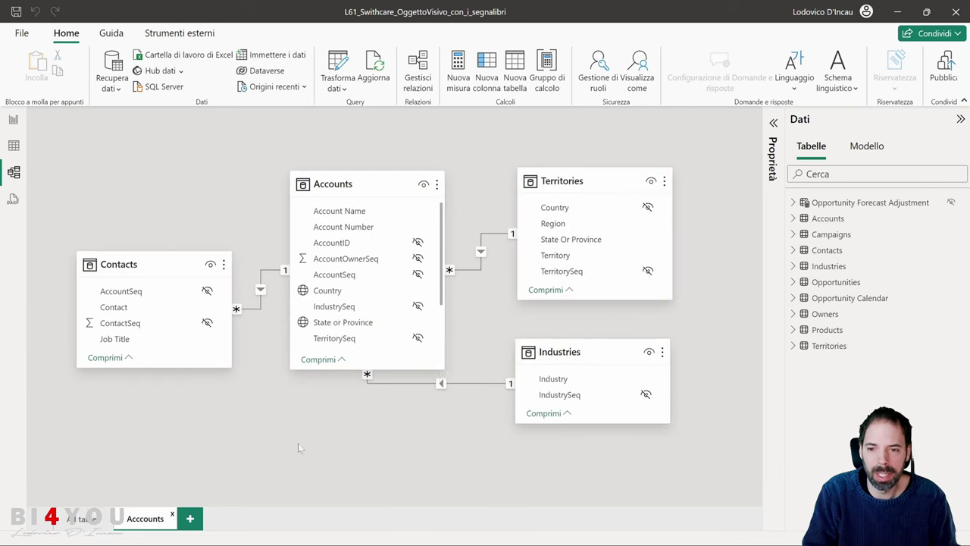
pyautogui.moveTo(608, 345); pyautogui.dragTo(579, 396)
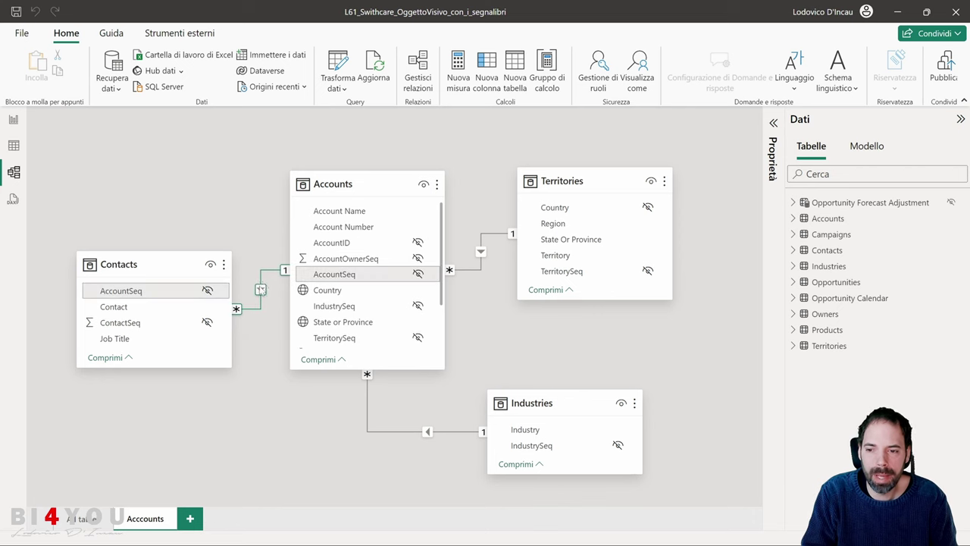
pyautogui.doubleClick(261, 288)
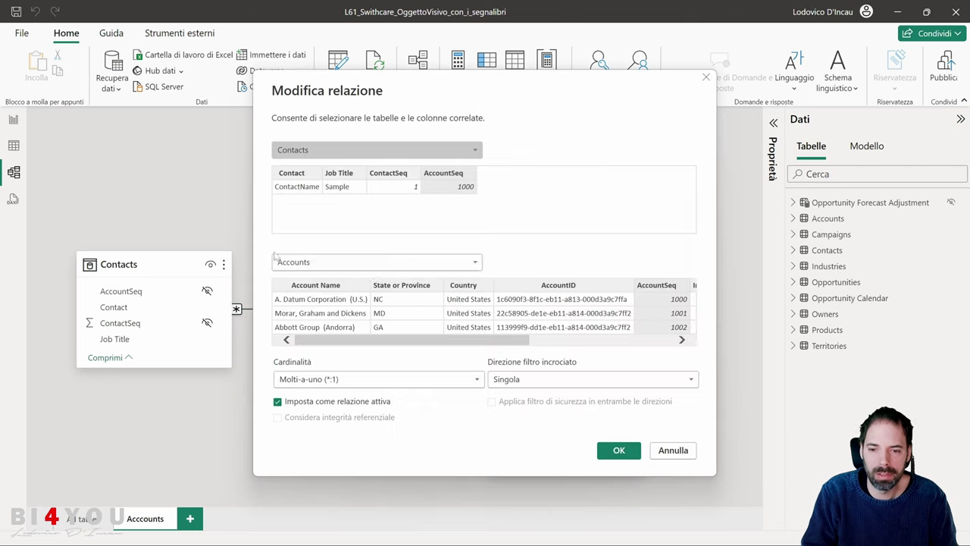
pyautogui.click(568, 381)
pyautogui.click(530, 409)
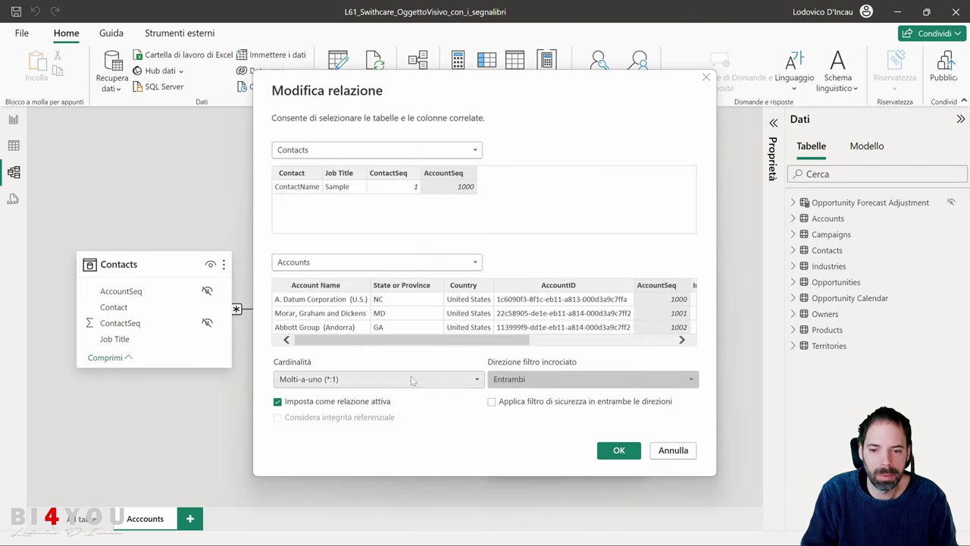
pyautogui.click(621, 453)
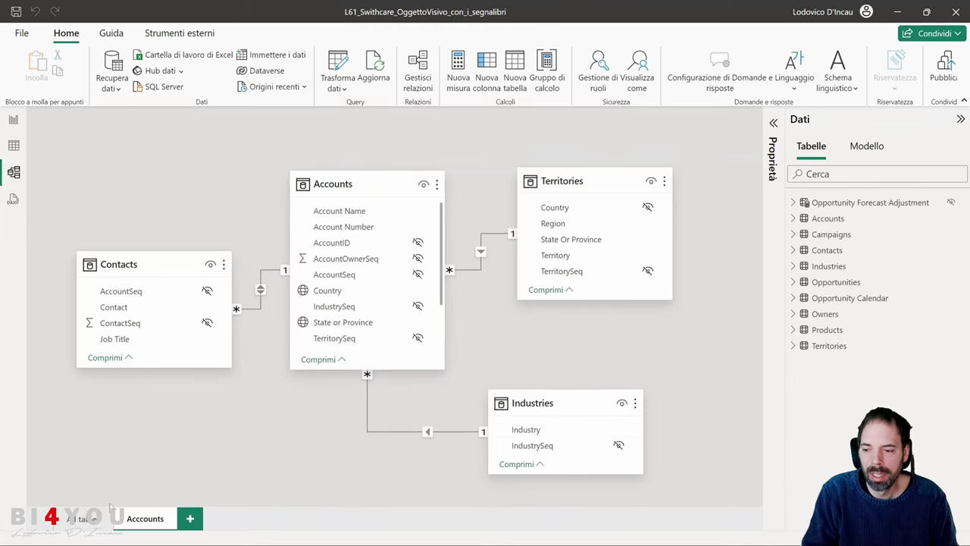
pyautogui.click(84, 518)
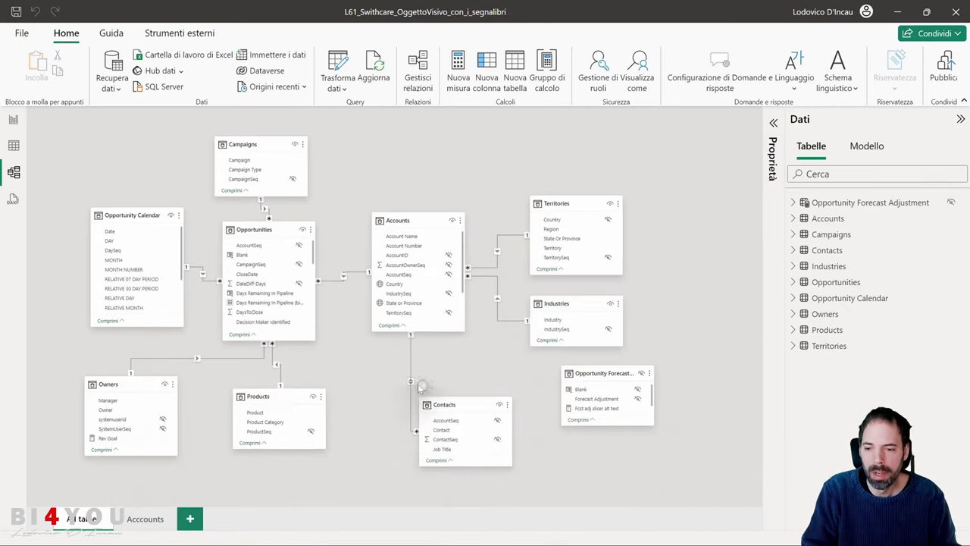
pyautogui.click(145, 519)
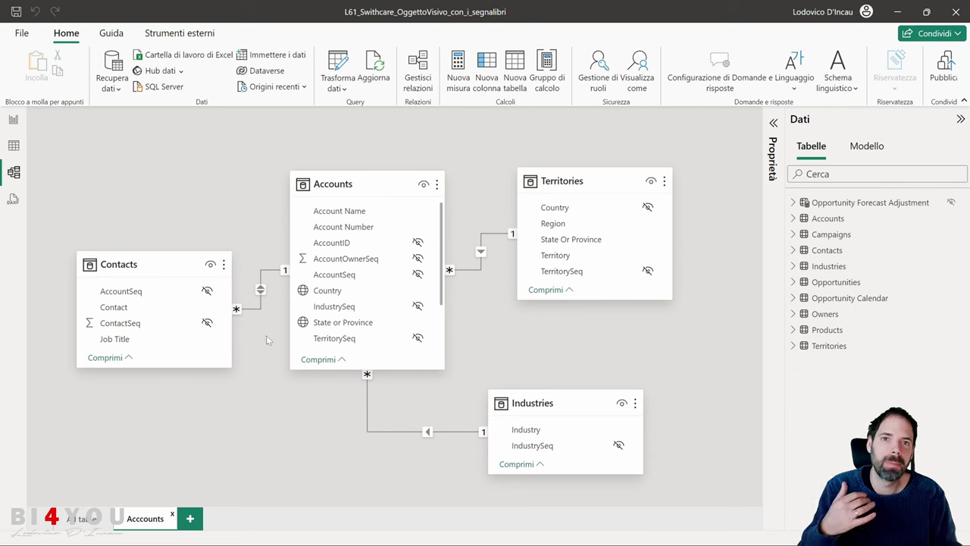